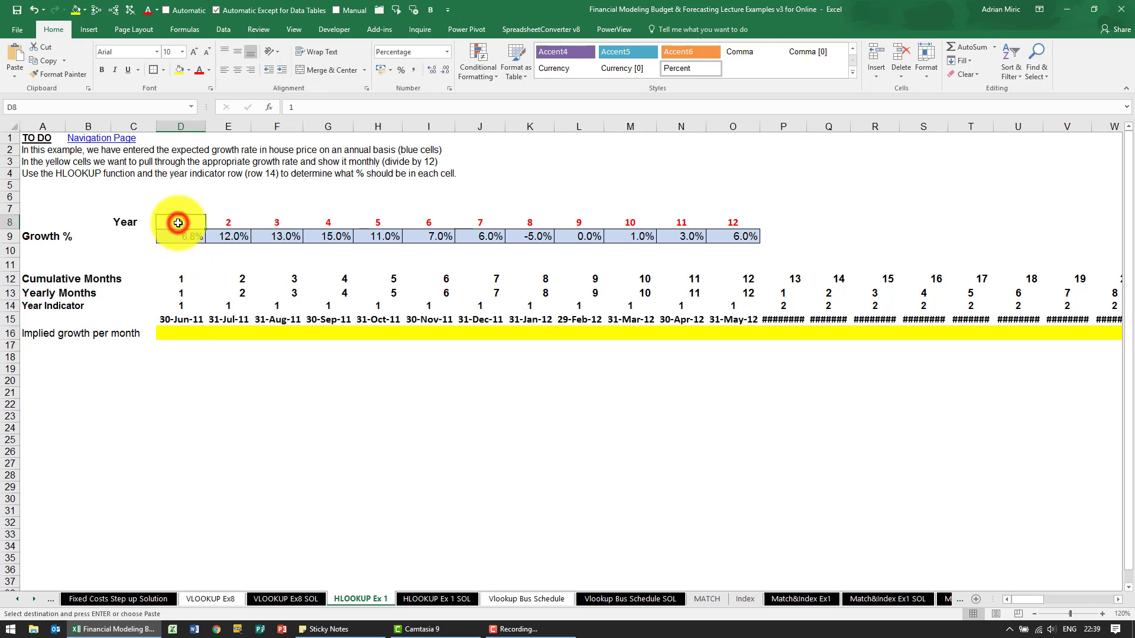
- Review the year/growth table and the date column, then target D16 for the first month
mouse_move(178, 222)
left_mouse_down()
mouse_move(456, 218)
mouse_move(436, 224)
left_mouse_up()
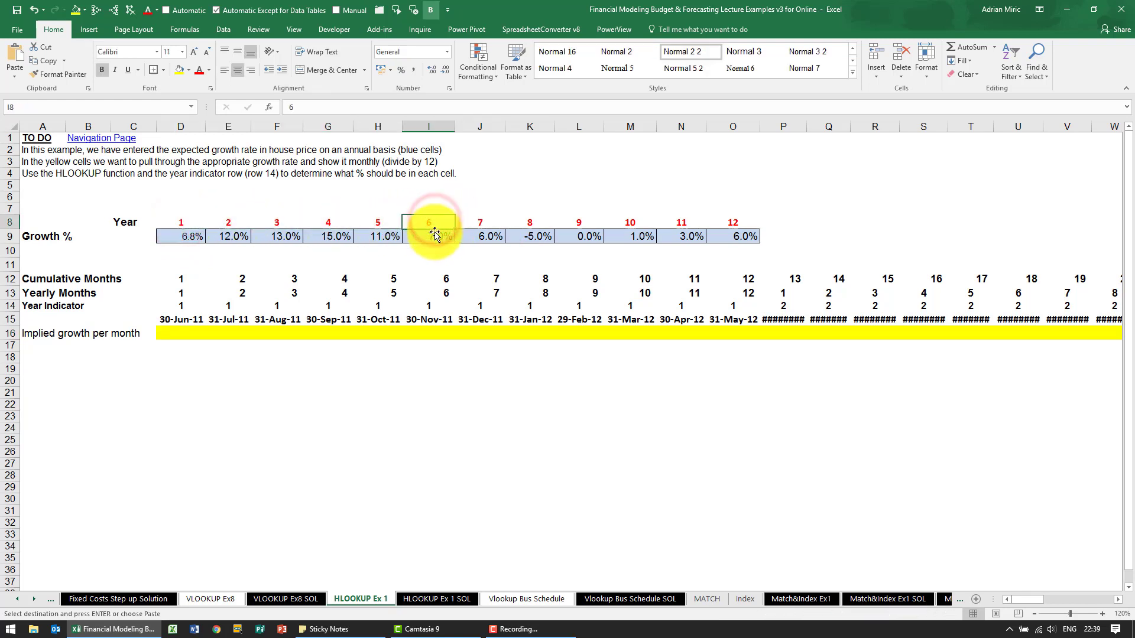
left_click(434, 235)
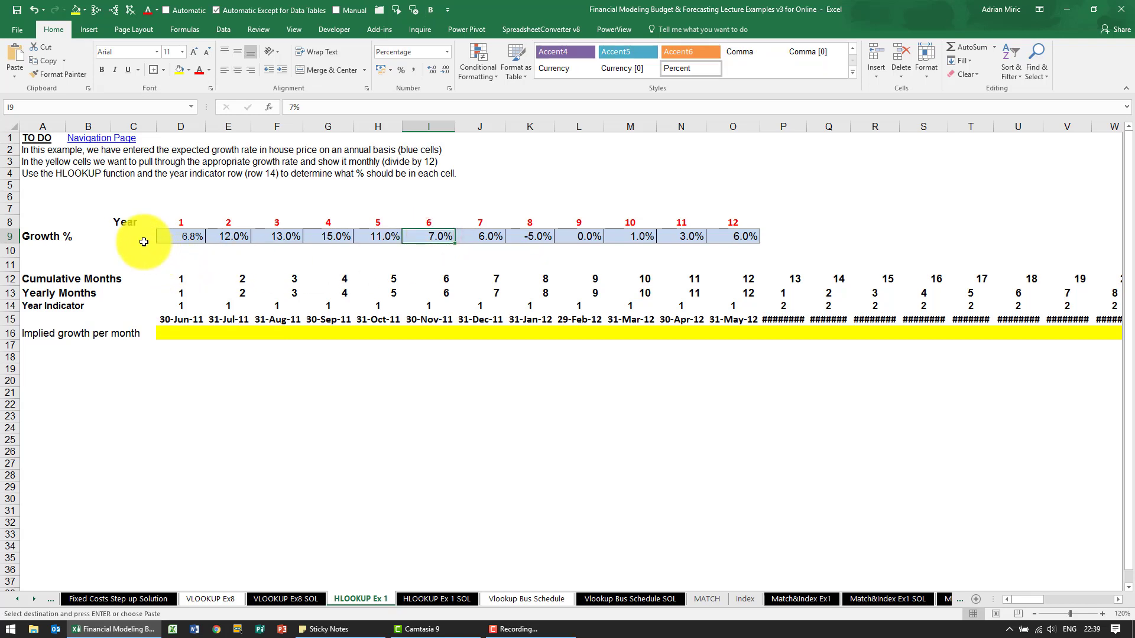
left_click_drag(140, 237, 161, 321)
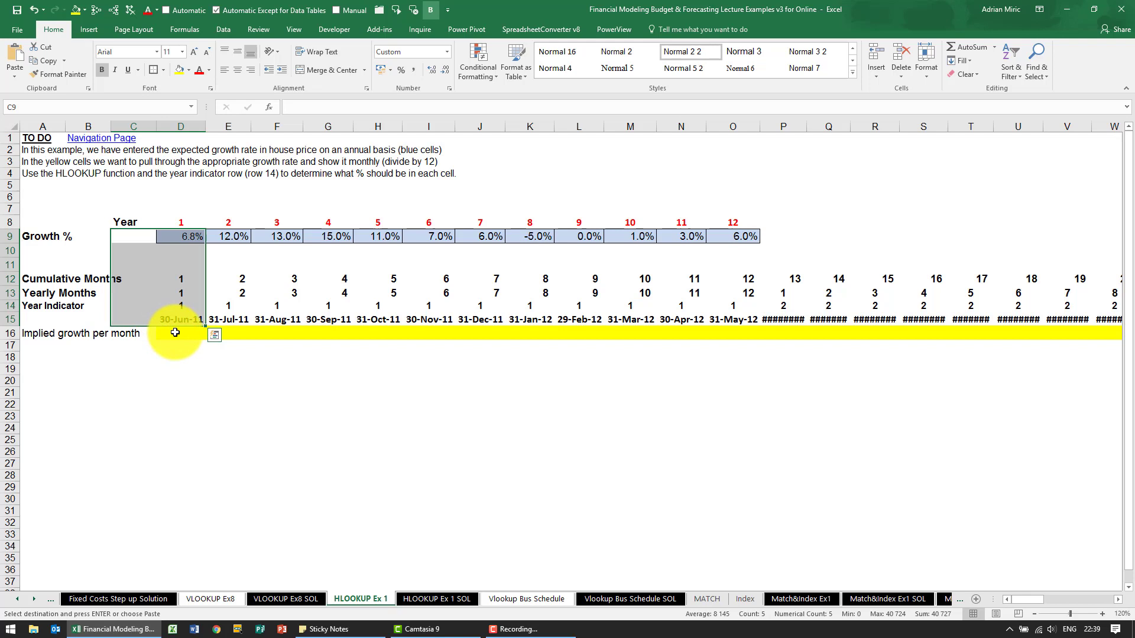
left_click(175, 332)
- Begin an HLOOKUP formula in D16 via Insert Function with D14 as lookup value
left_click(269, 107)
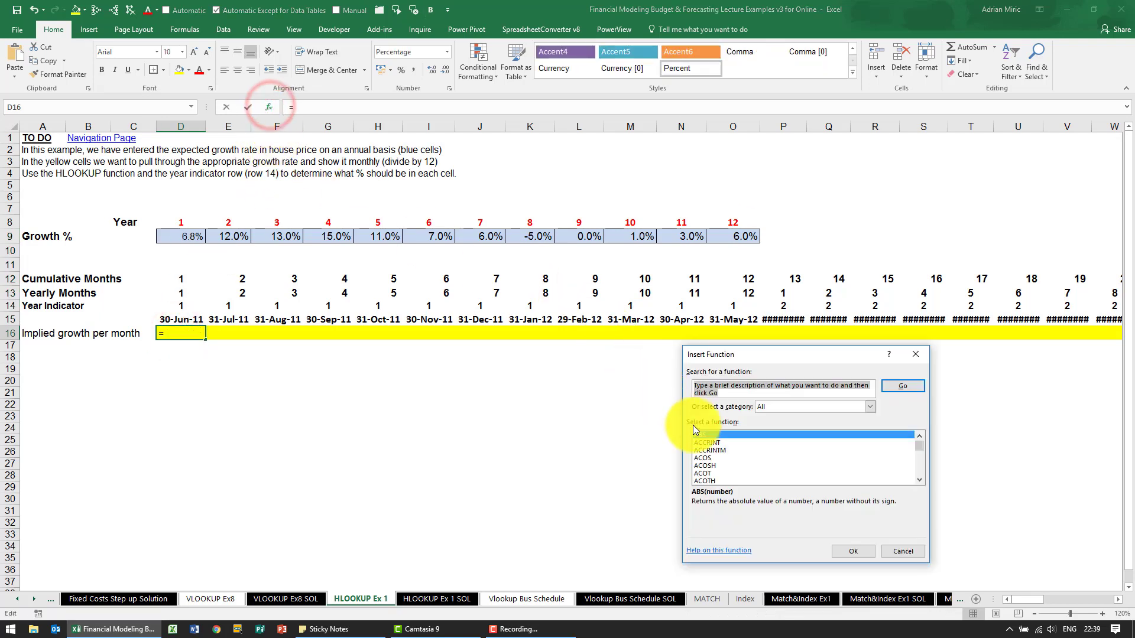
left_click(719, 451)
scroll(717, 450, "down", 2)
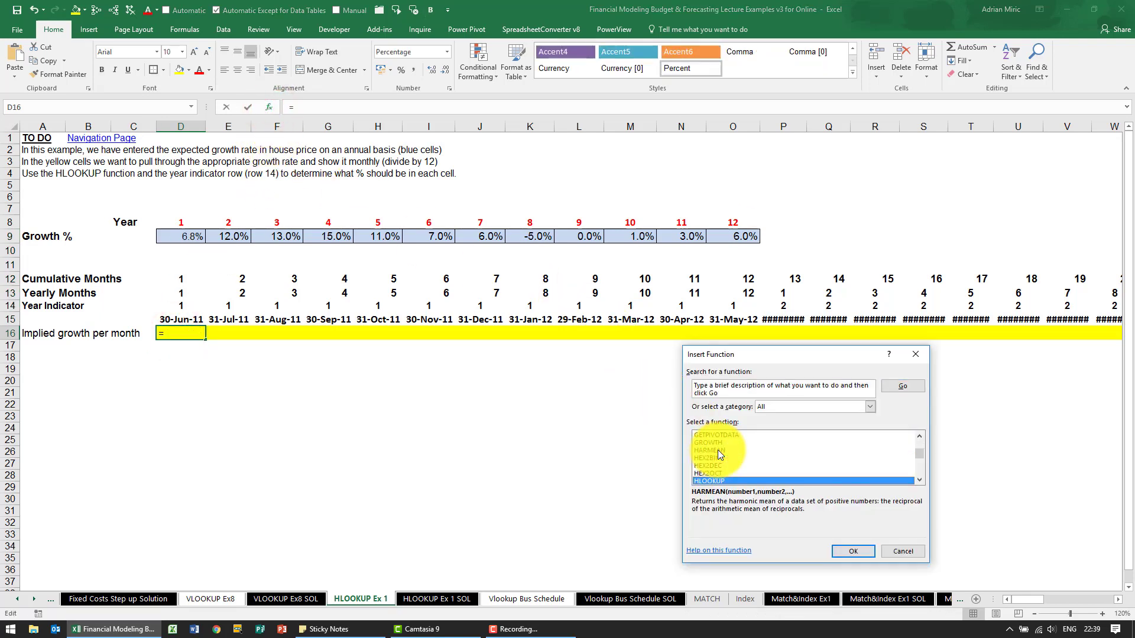
key("Escape")
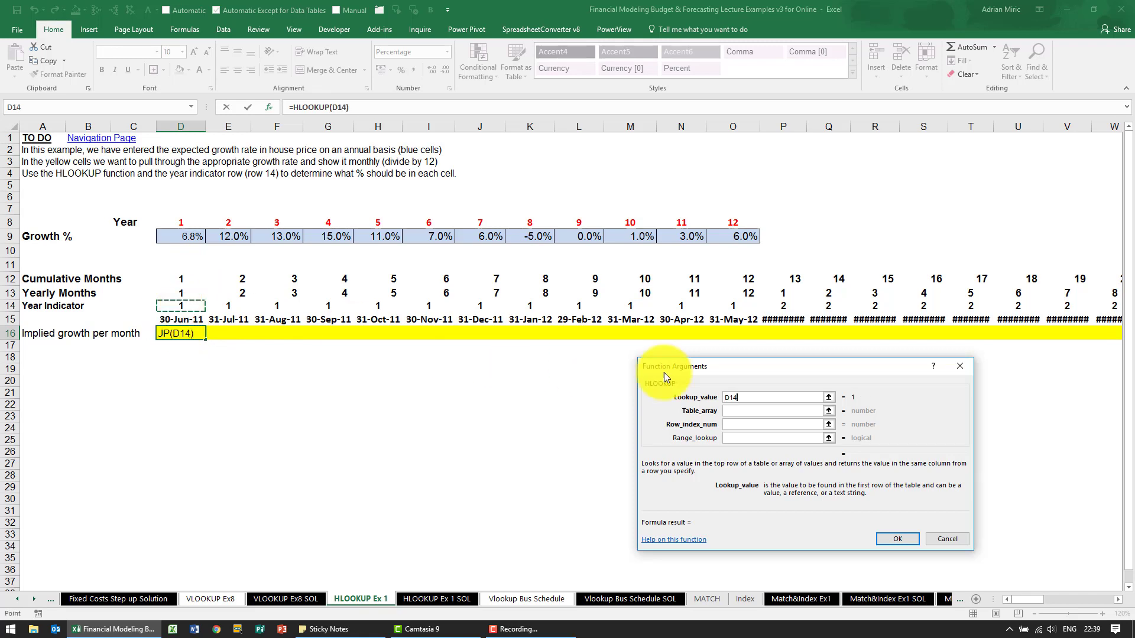
- Complete =HLOOKUP(D14,$D$8:$O$9,2,FALSE) with the years/growth table, row 2, exact match, returning 6.8%
left_click(771, 410)
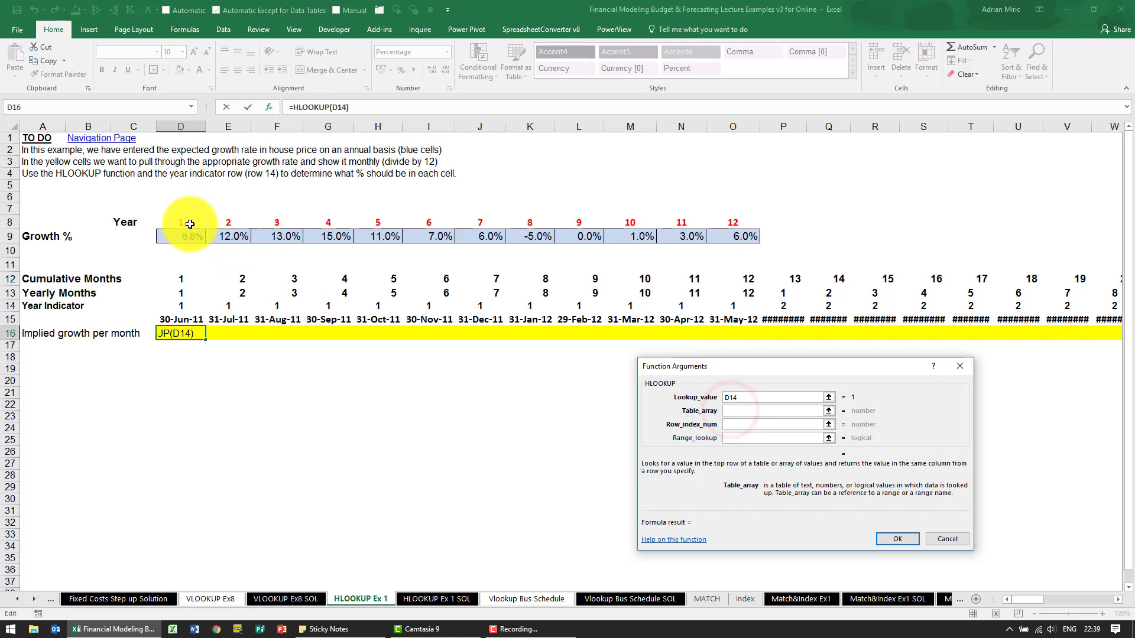
mouse_move(188, 223)
left_mouse_down()
mouse_move(724, 220)
mouse_move(732, 237)
left_mouse_up()
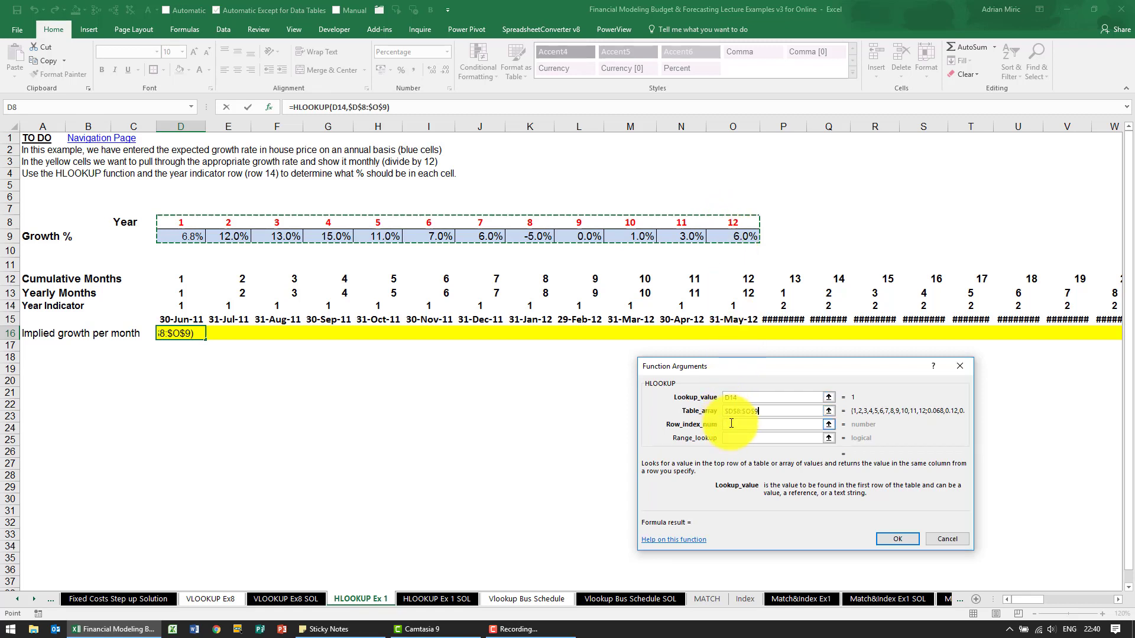
left_click(731, 423)
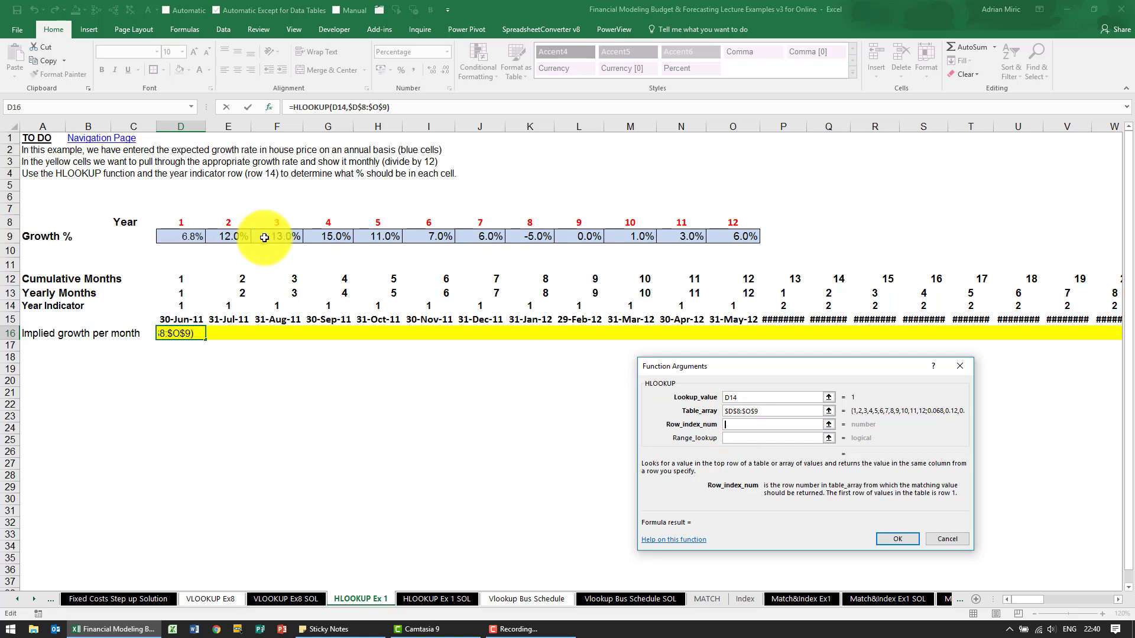
type("2")
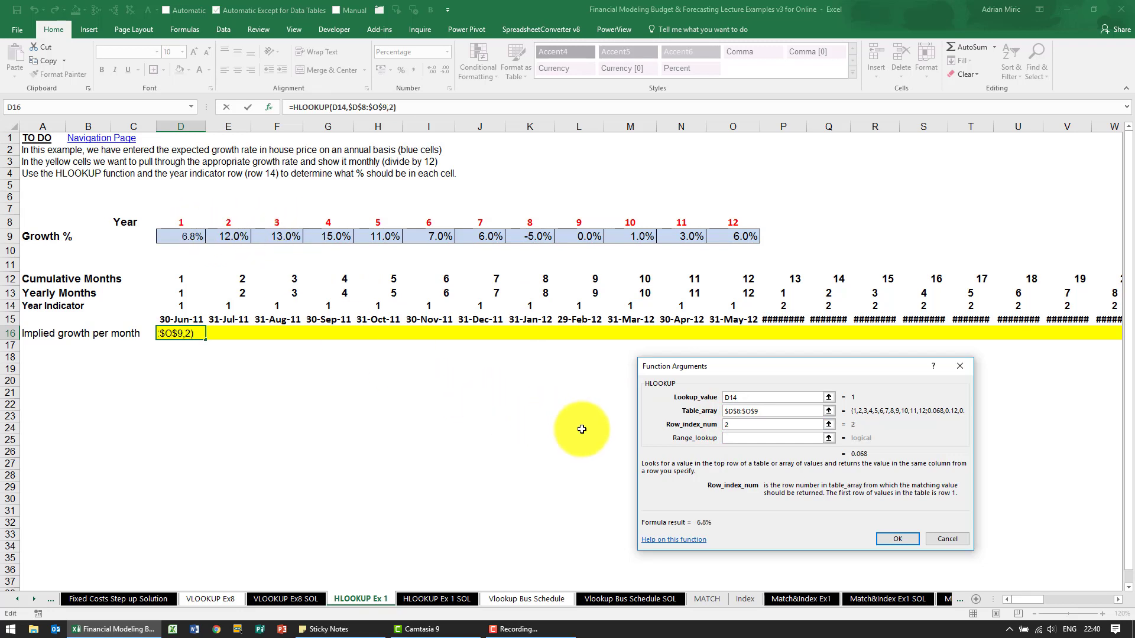
left_click(743, 438)
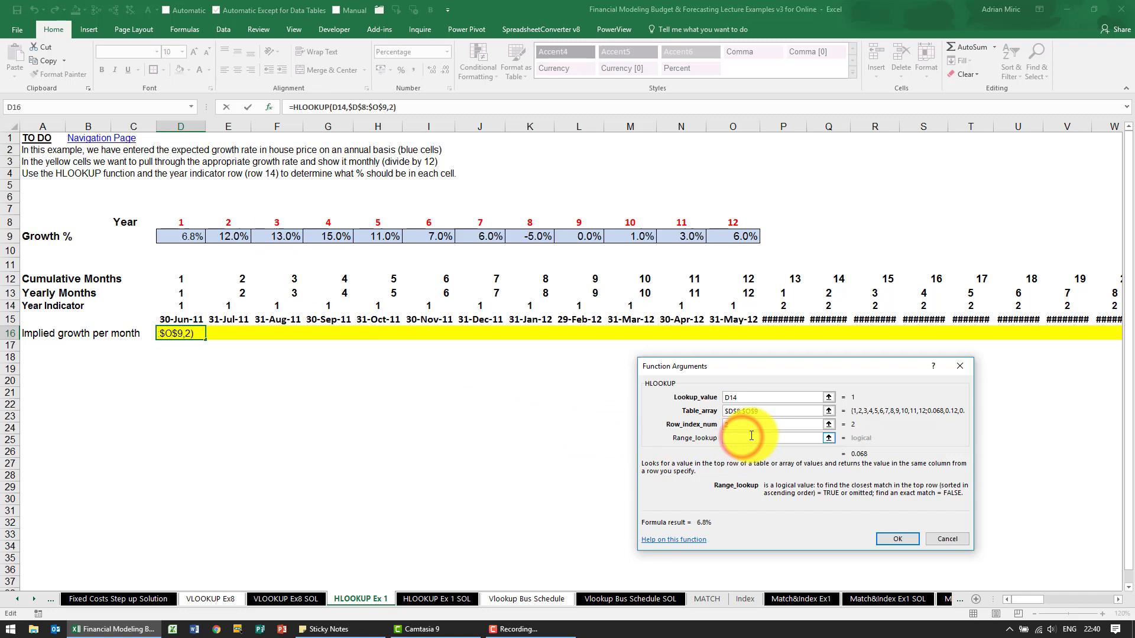
type("false")
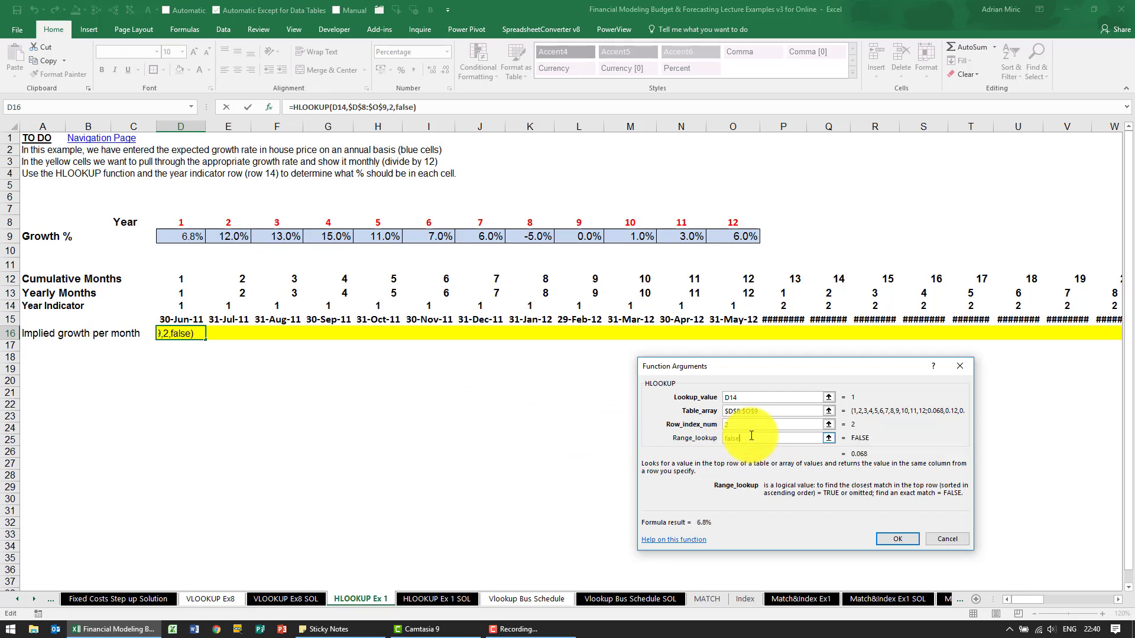
left_click(888, 539)
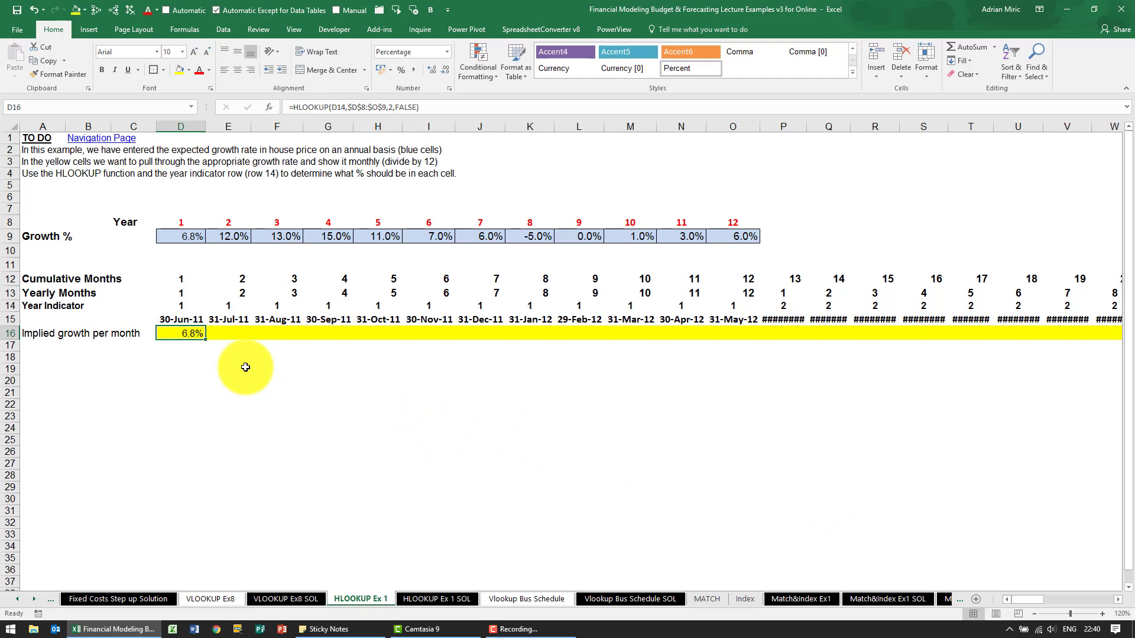
left_click_drag(205, 340, 1125, 341)
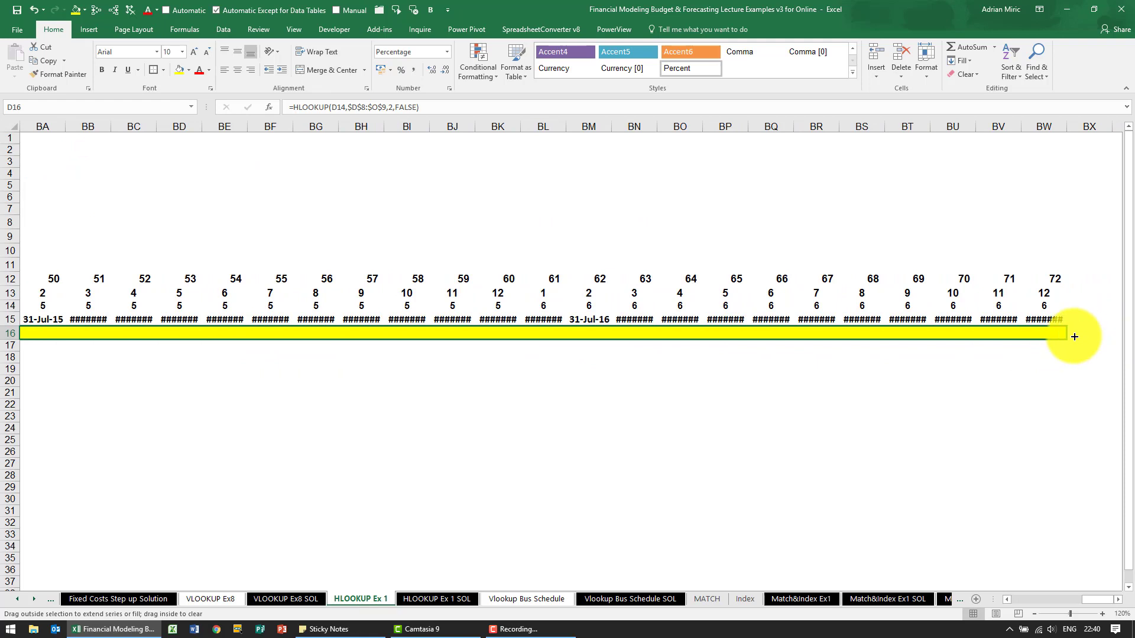
- Fill the HLOOKUP formula from D16 across every month in row 16 (6.8% year 1, 12.0% year 2)
left_click_drag(1125, 341, 1075, 335)
left_click_drag(1097, 598, 1012, 602)
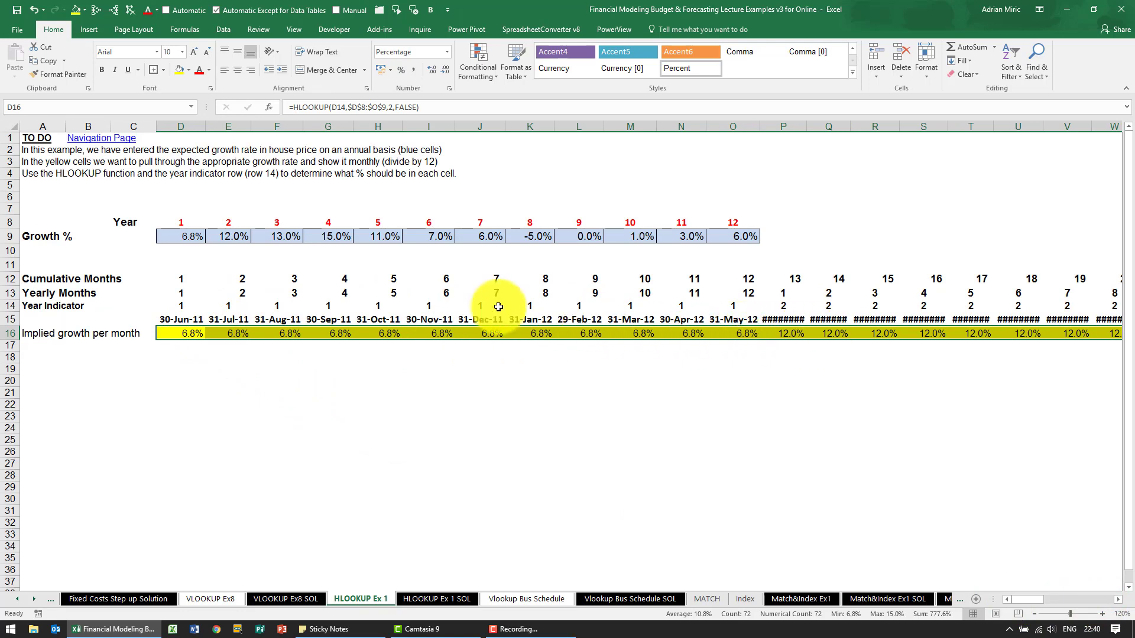
- Change year 2's growth rate in E9 to 13% so row 16's year-2 months update
left_click(224, 233)
type("1")
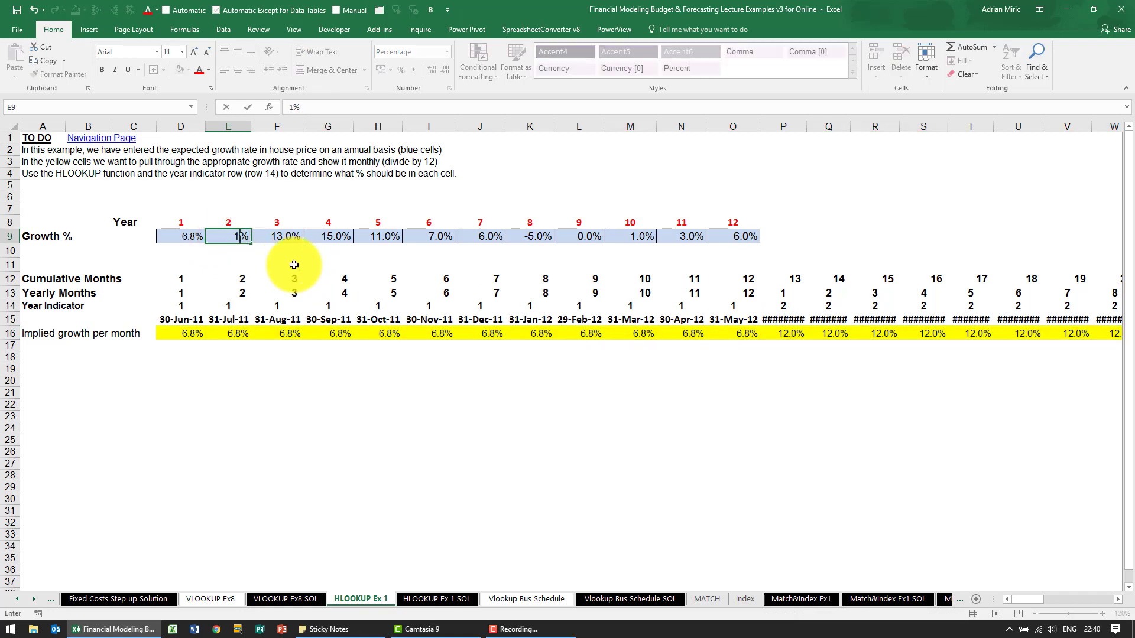